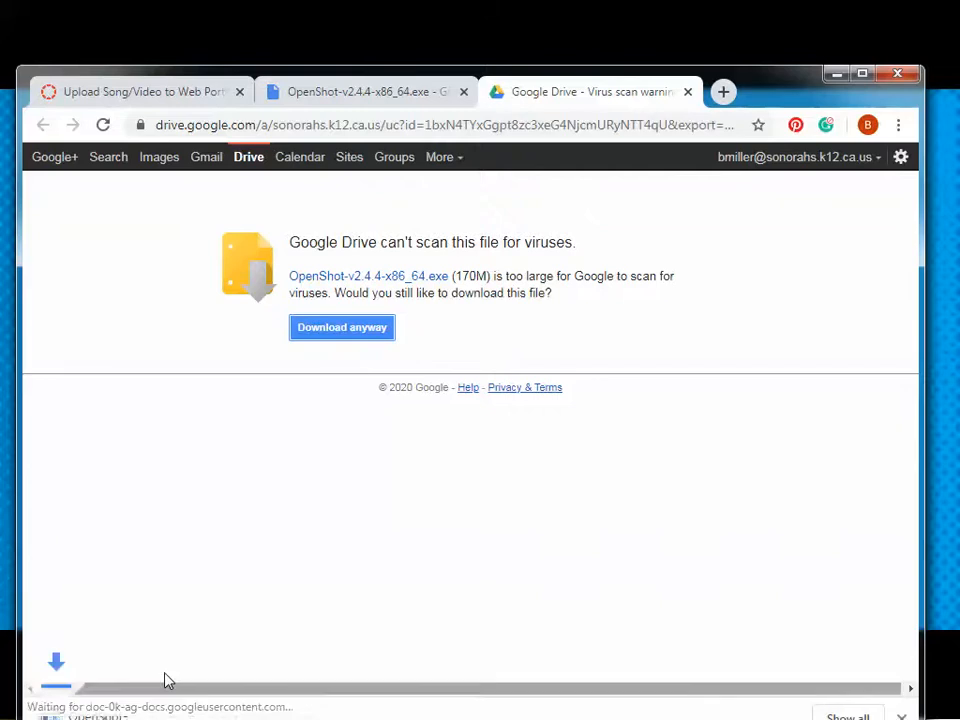
Move the browser window aside and advance the slideshow to the next slide.
drag(793, 105, 799, 70)
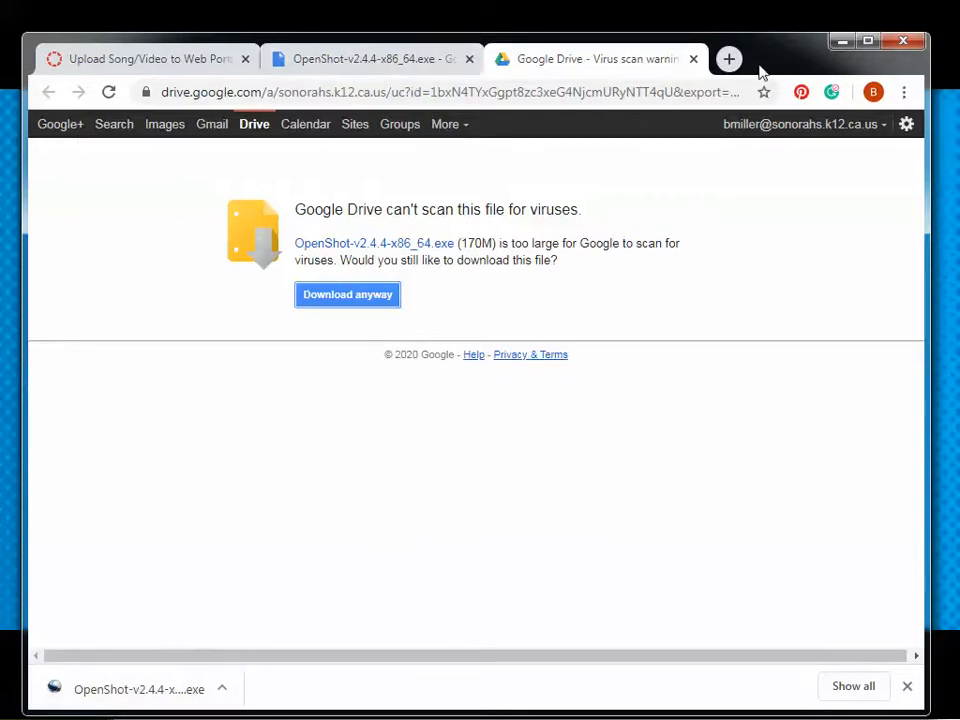
drag(759, 68, 959, 162)
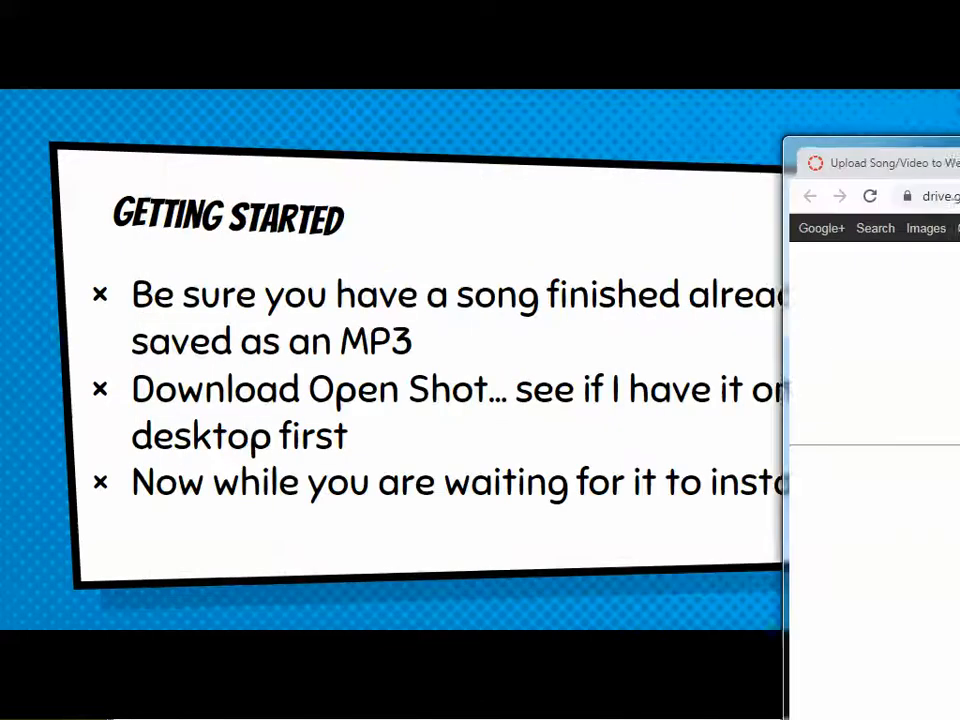
mouse_move(403, 542)
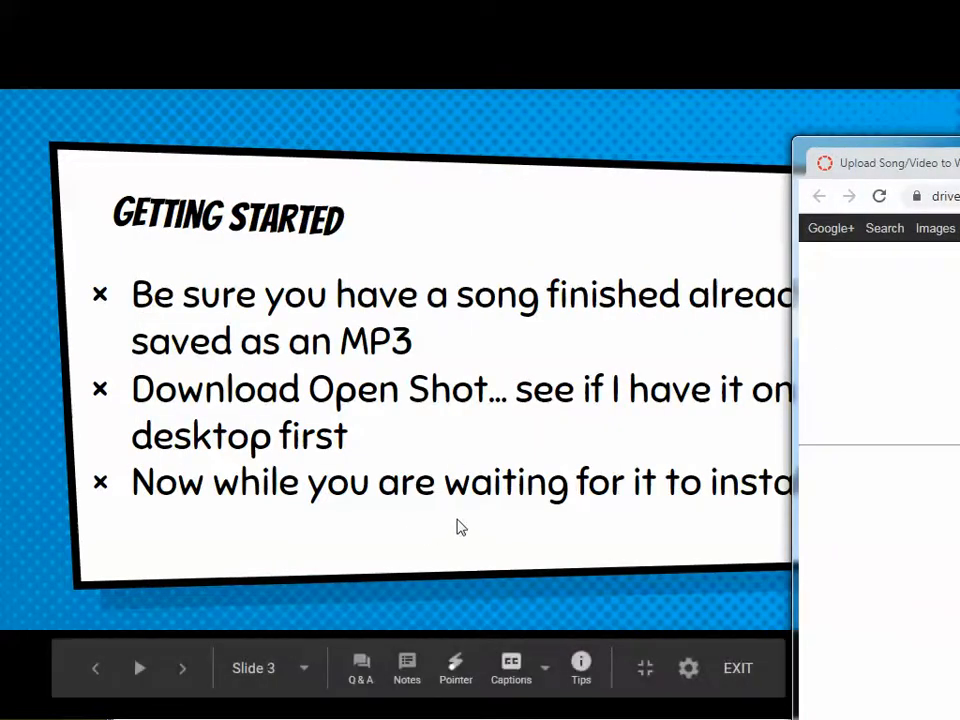
click(457, 527)
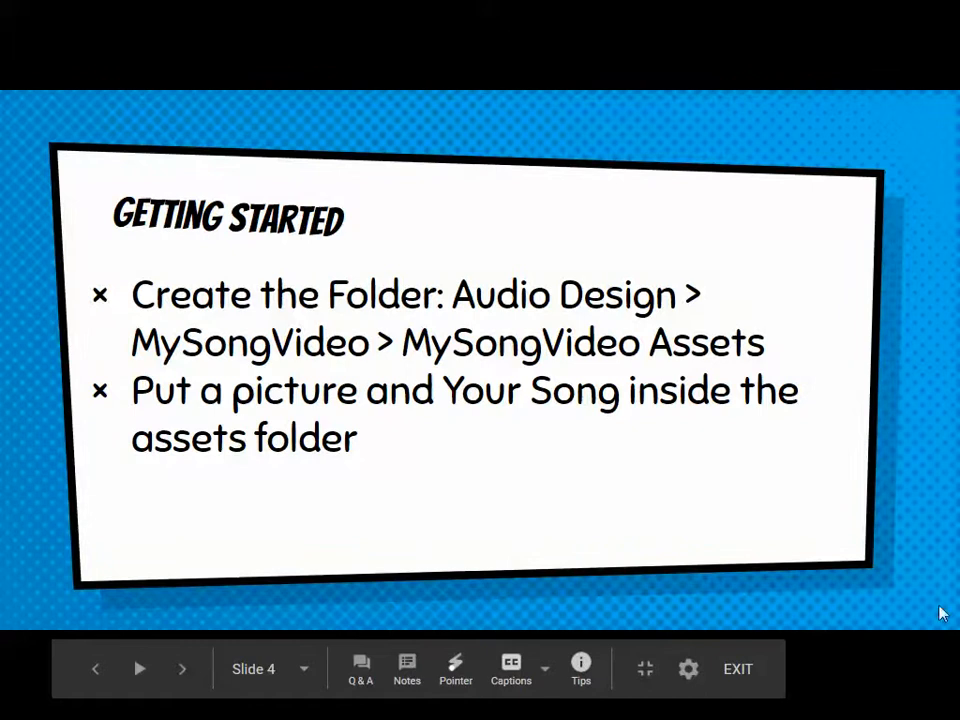
Browse the folder path CreativeComputer > Audio Design > MySongVideo > Assets My Song Video in the file explorer.
key(alt+Tab)
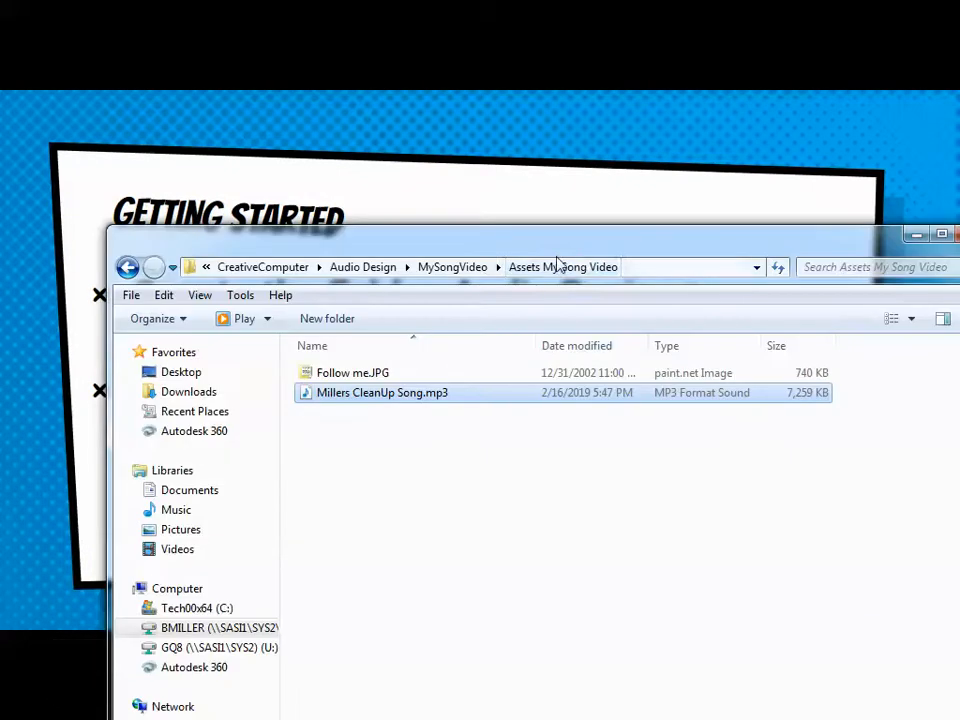
click(372, 267)
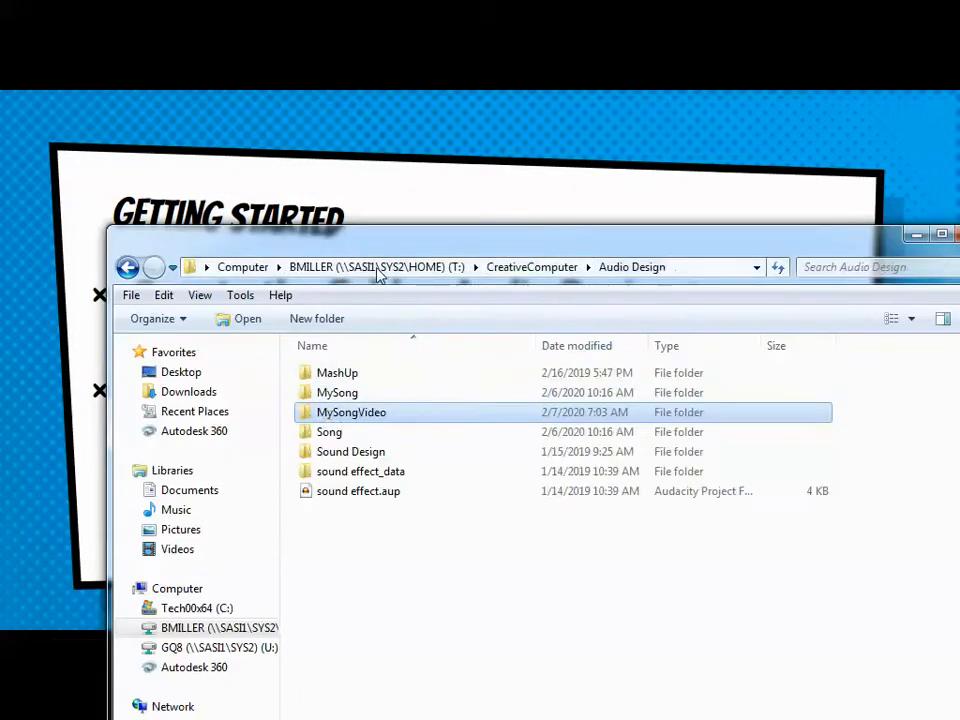
click(522, 270)
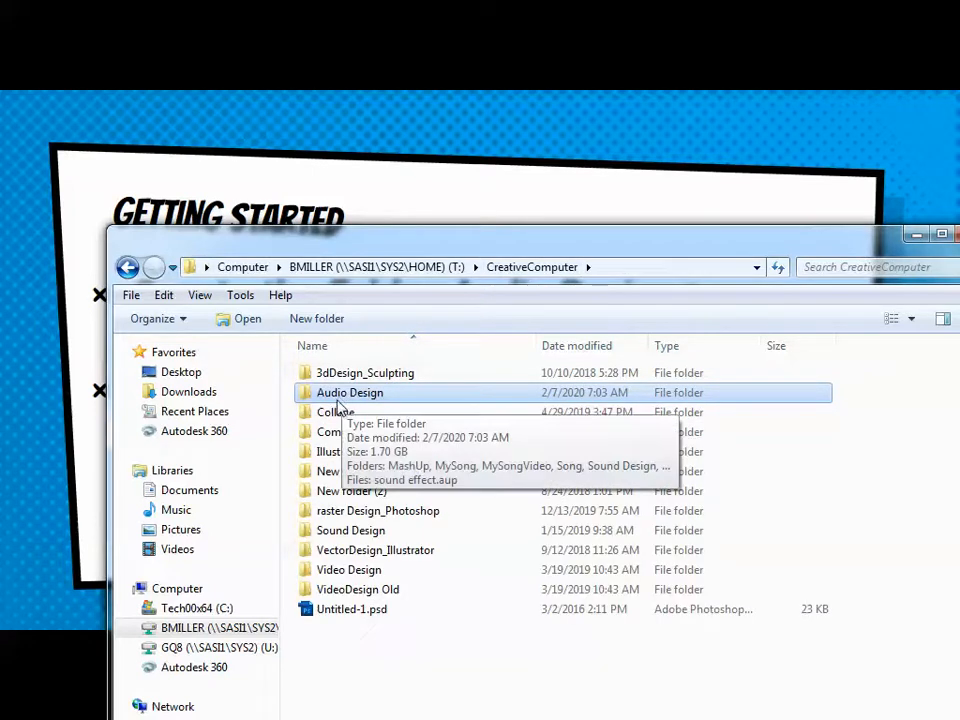
double_click(342, 400)
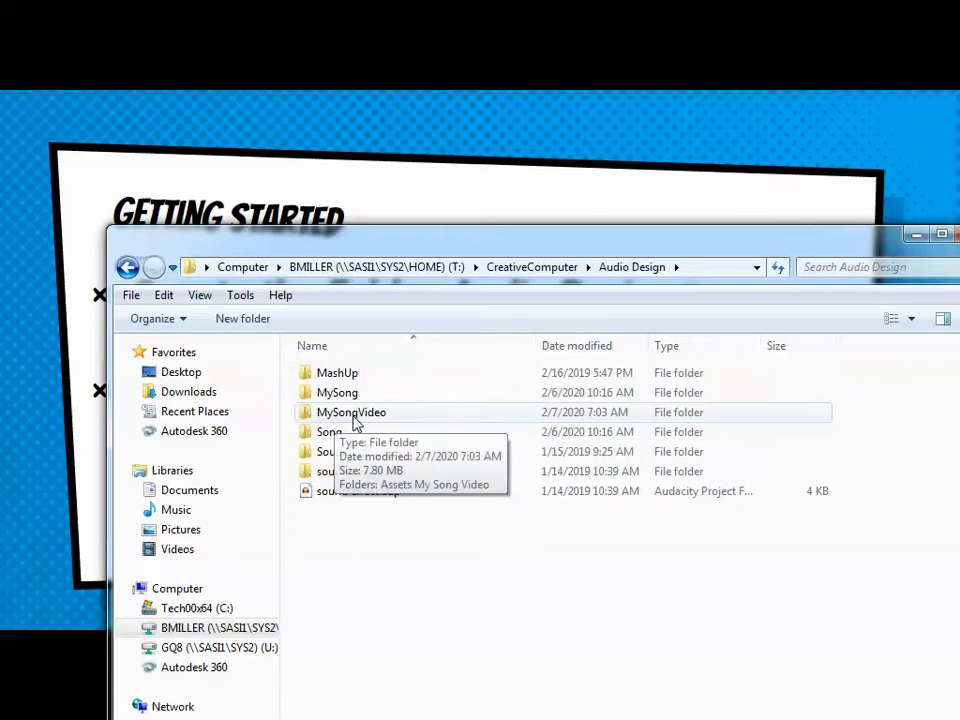
double_click(358, 424)
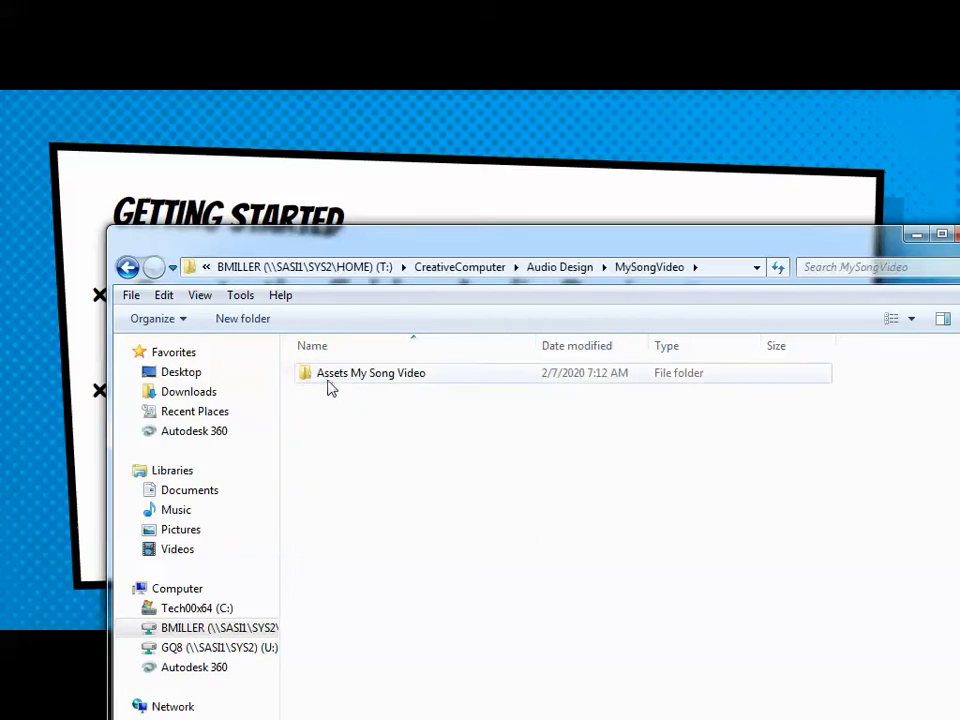
double_click(394, 381)
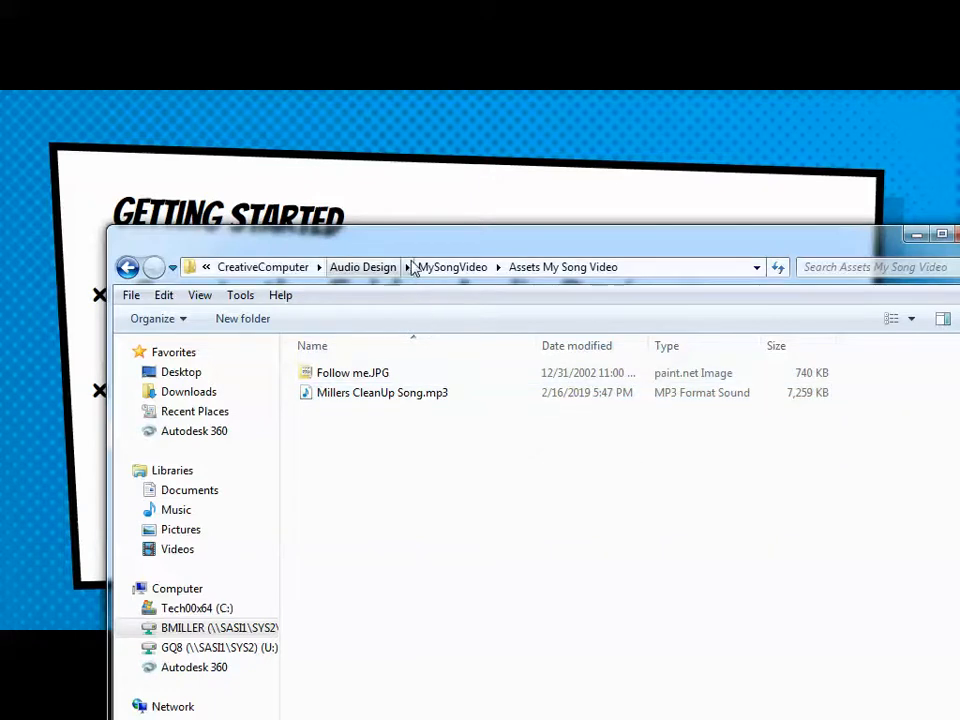
drag(430, 248, 471, 241)
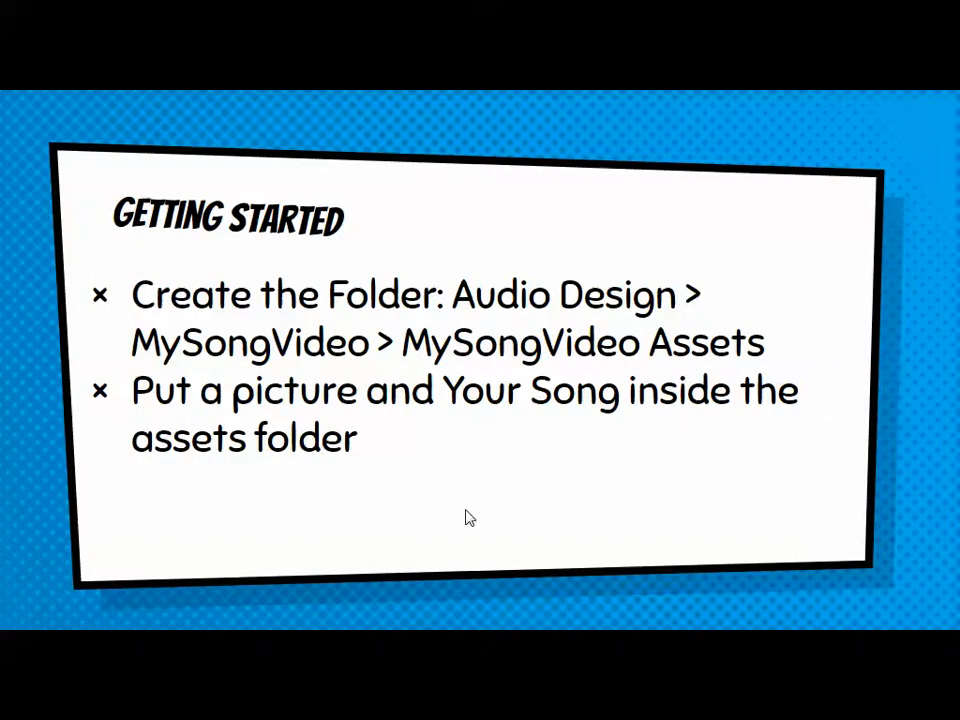
click(466, 511)
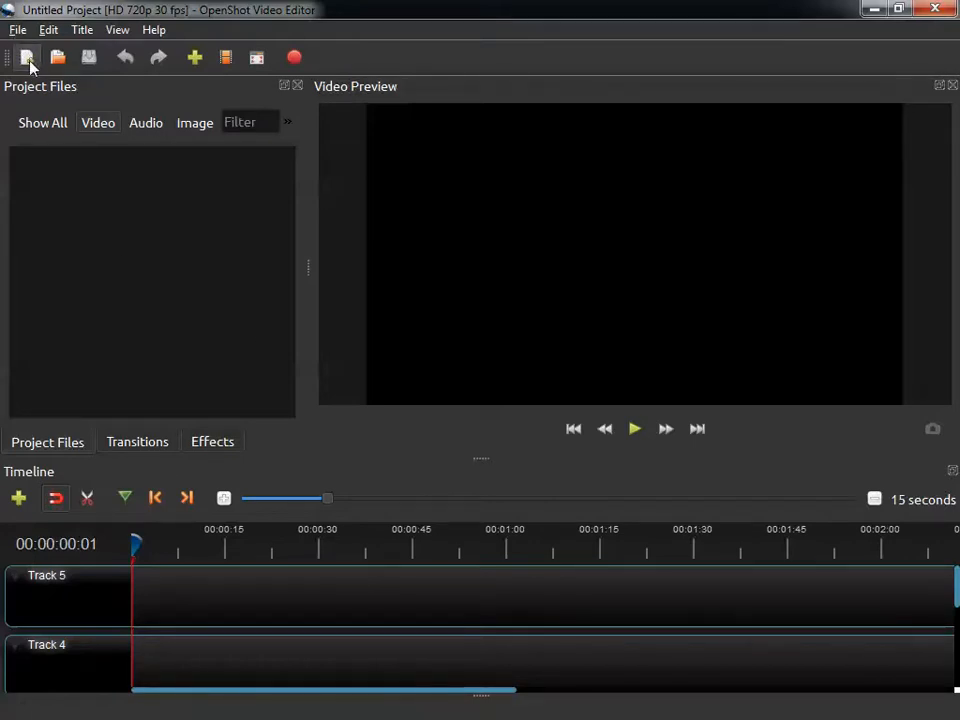
Save the project as MillersSongVideo in the Audio Design > MySongVideo folder.
click(18, 30)
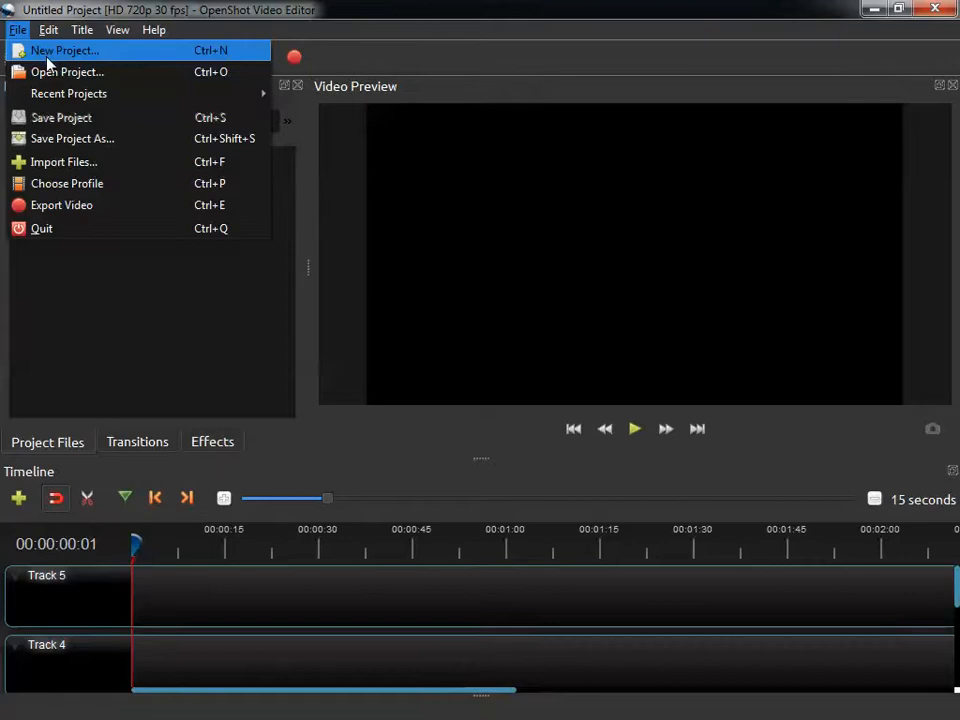
click(68, 139)
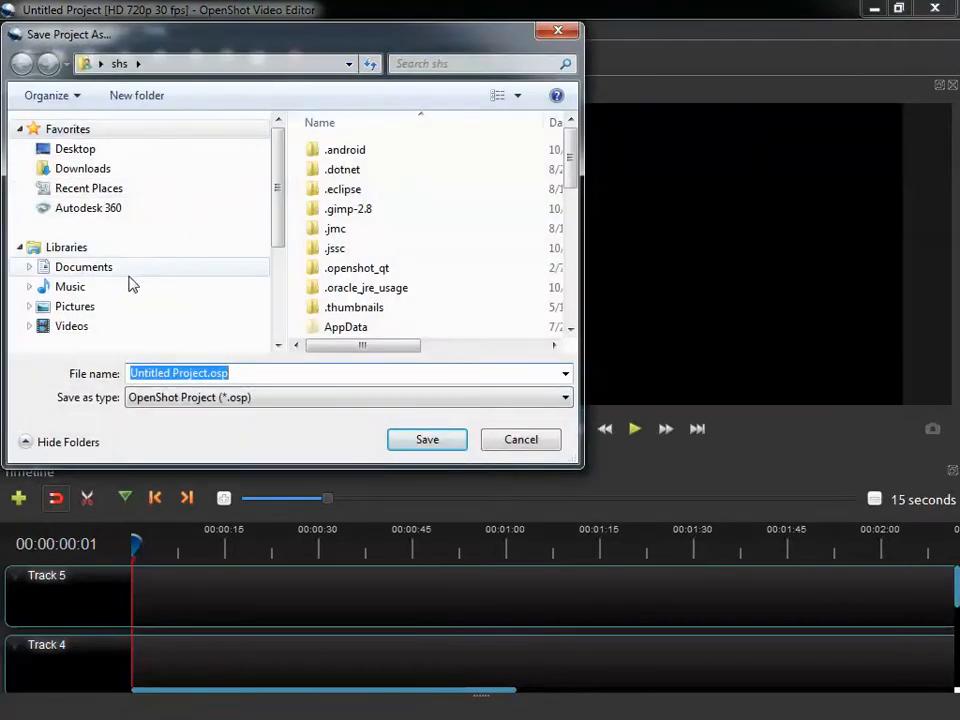
drag(276, 237, 274, 311)
click(94, 298)
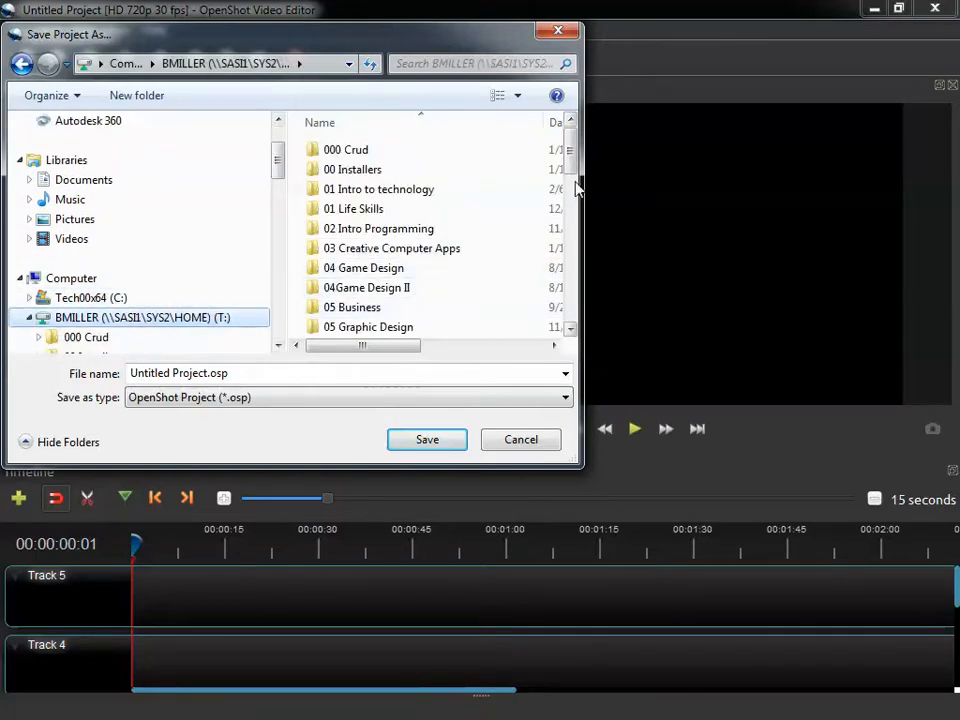
drag(574, 172, 572, 240)
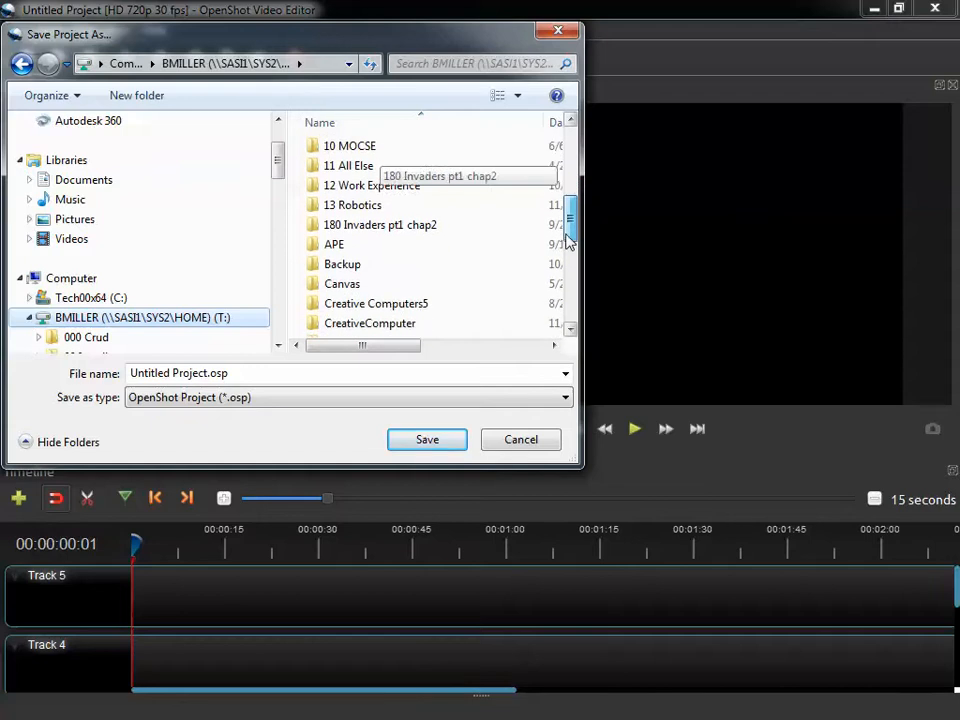
click(357, 326)
double_click(357, 326)
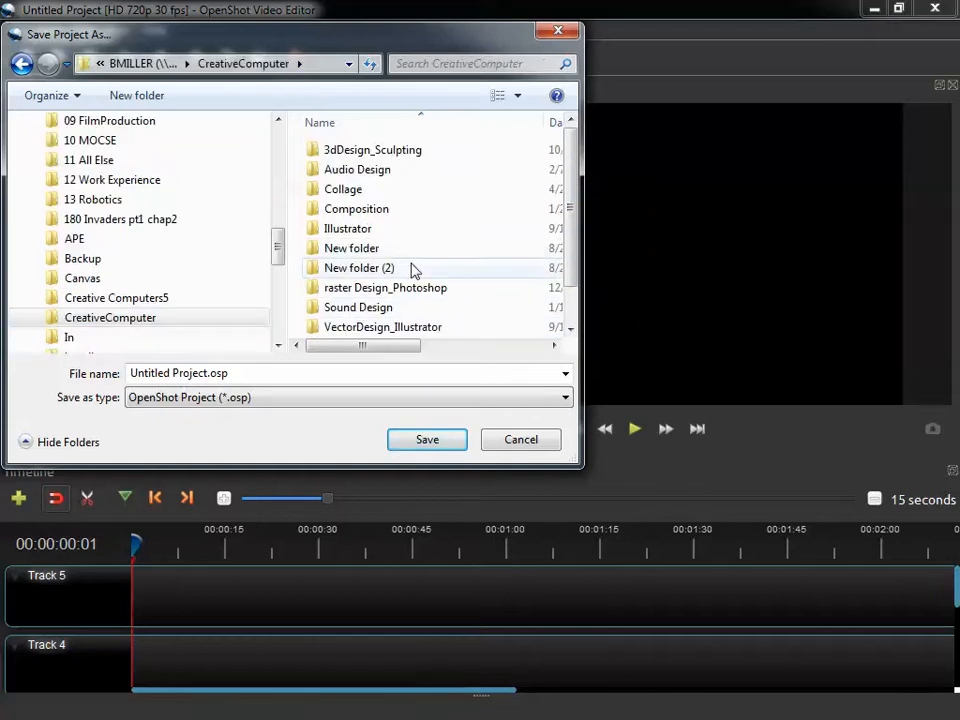
double_click(367, 172)
double_click(371, 192)
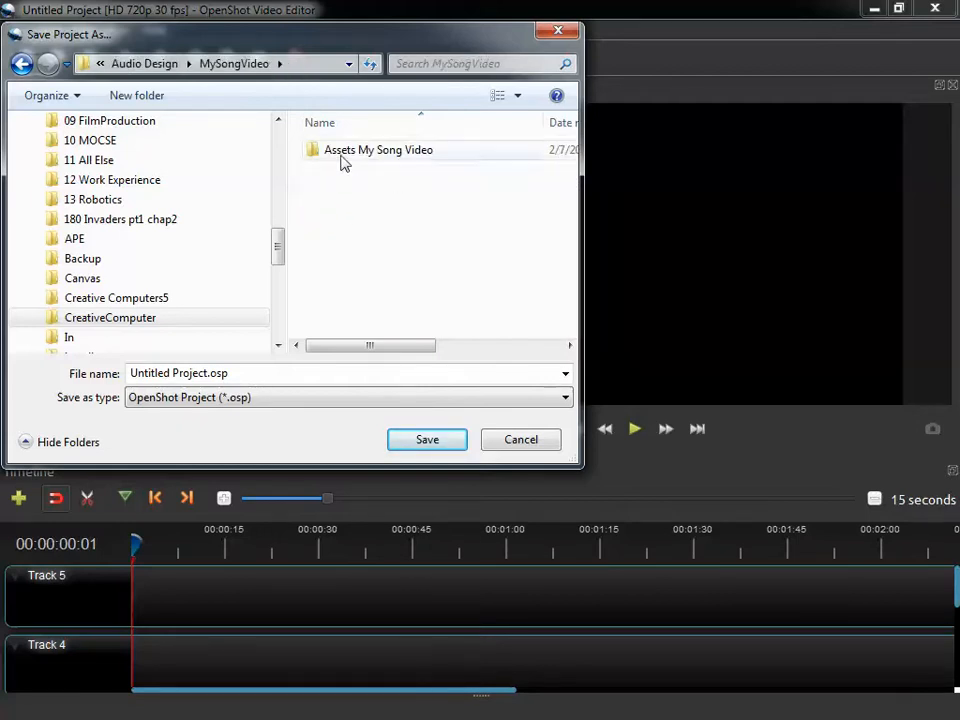
click(255, 373)
text(Mi)
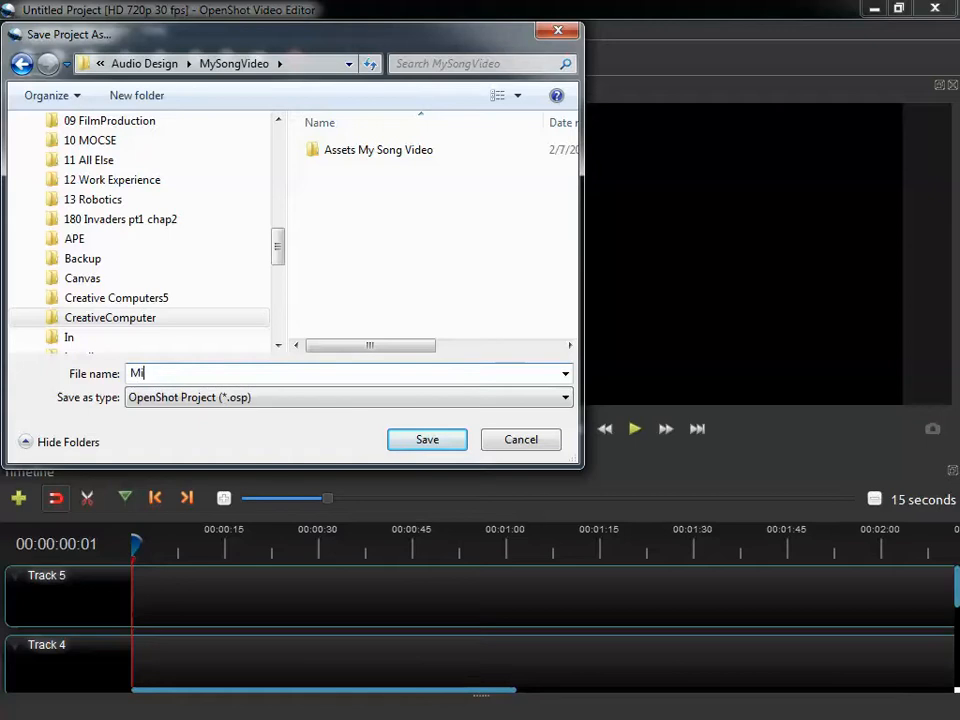
text(llersS)
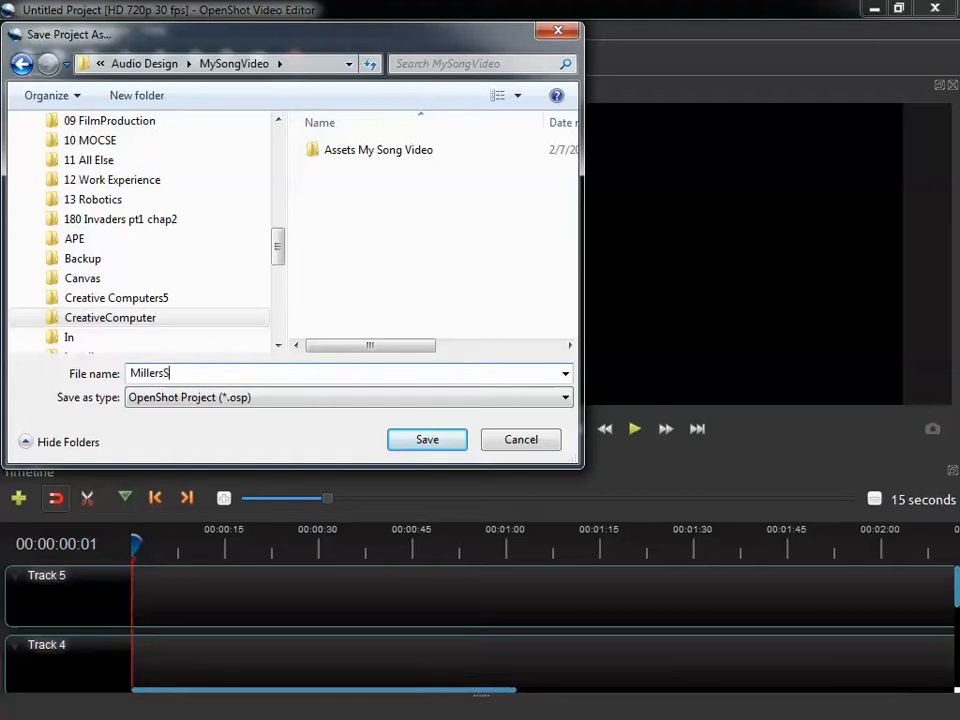
text(ongVideo)
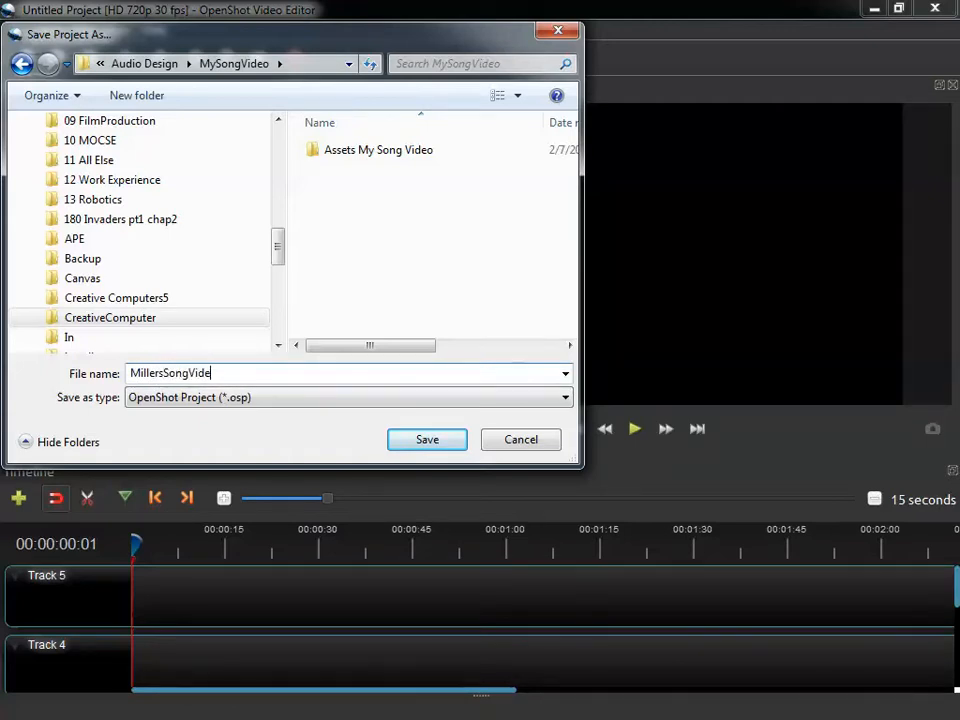
click(445, 446)
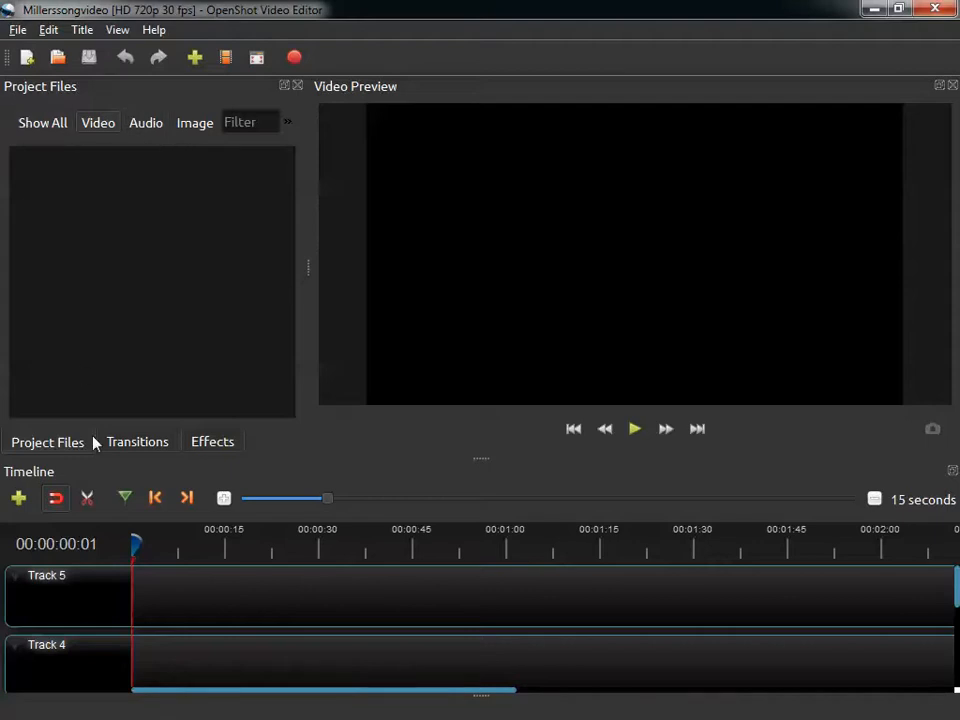
Look through the Transitions and Effects panels and return to Project Files.
click(136, 450)
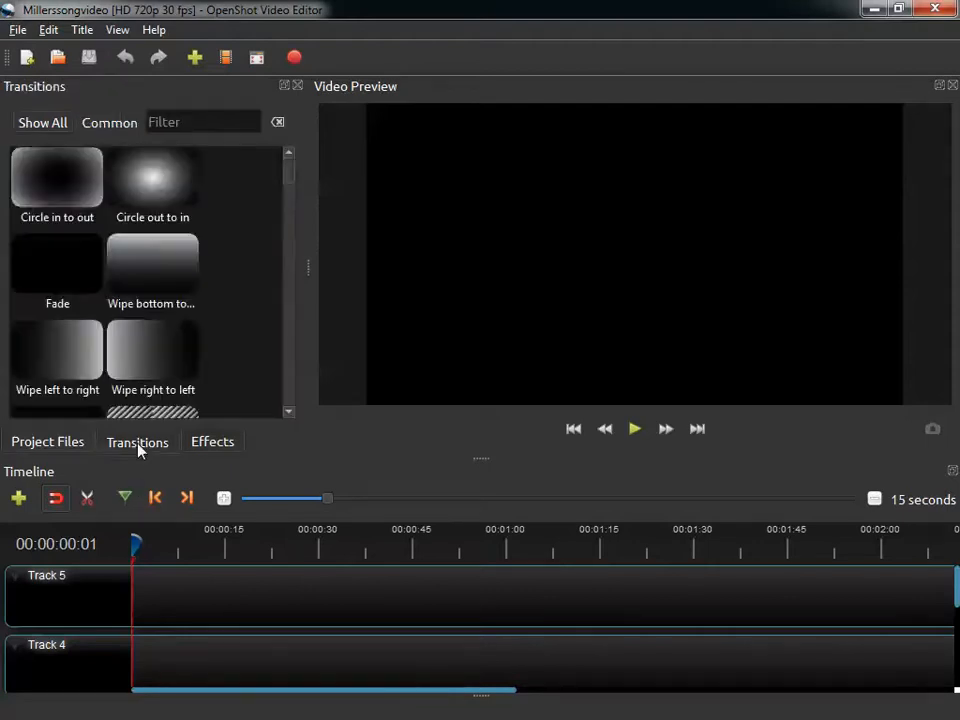
click(209, 441)
click(60, 448)
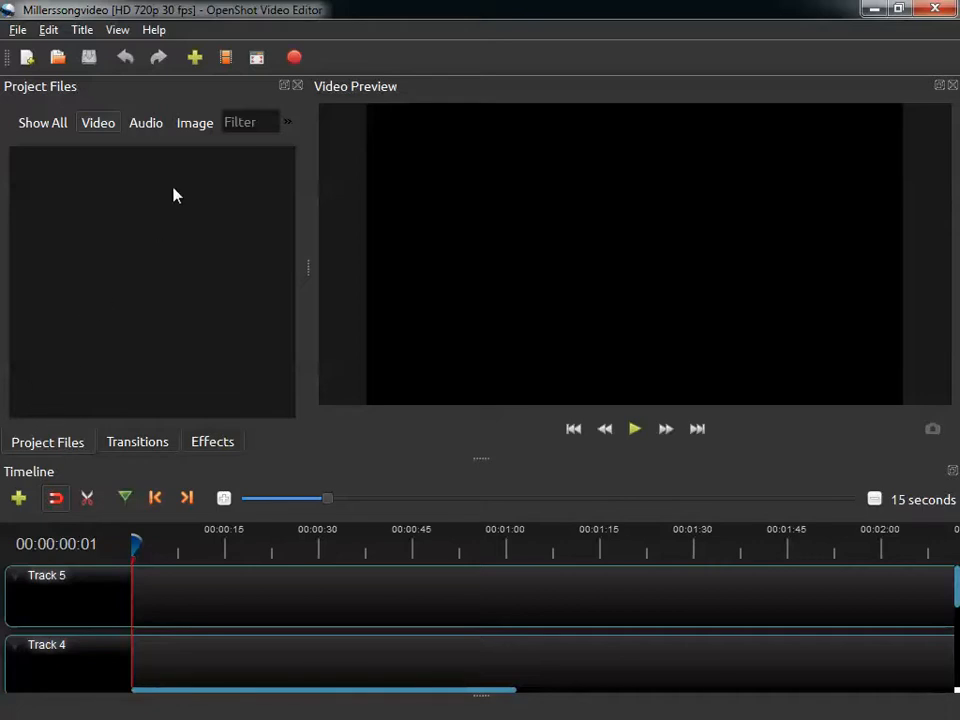
Import Follow me.JPG and Millers CleanUp Song.mp3 from the Assets My Song Video folder and save the project.
click(195, 58)
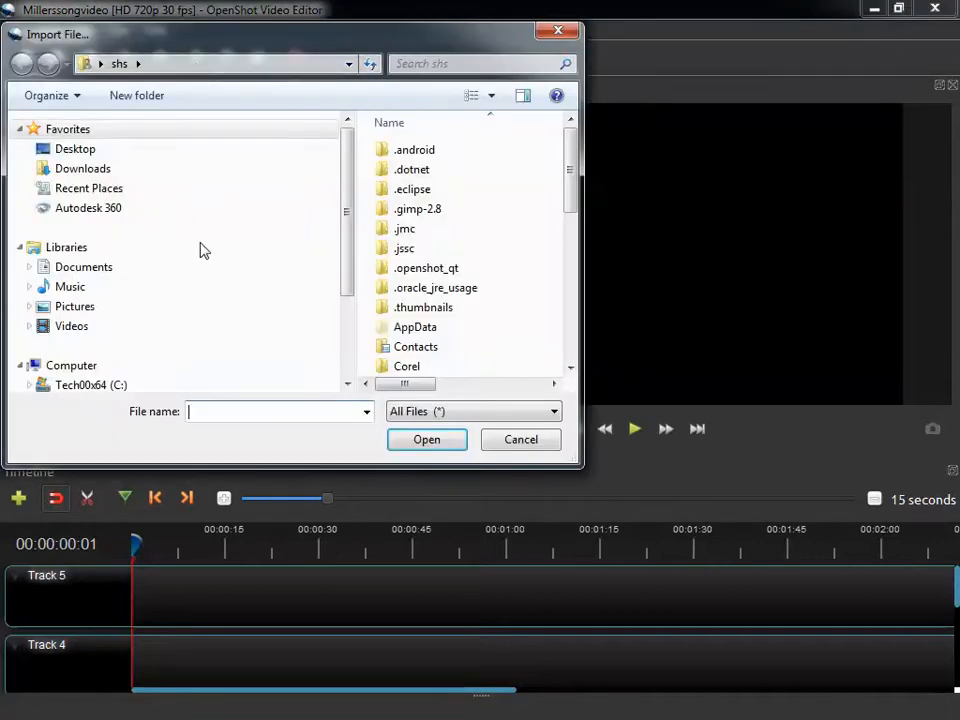
drag(345, 262, 349, 317)
click(96, 321)
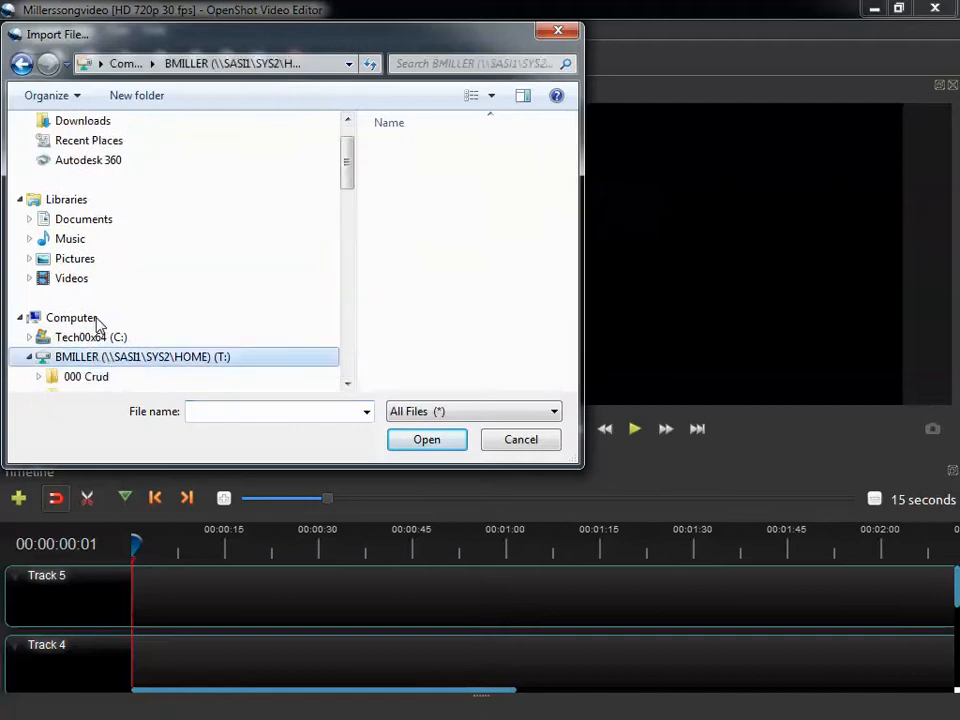
drag(572, 150, 565, 246)
double_click(426, 315)
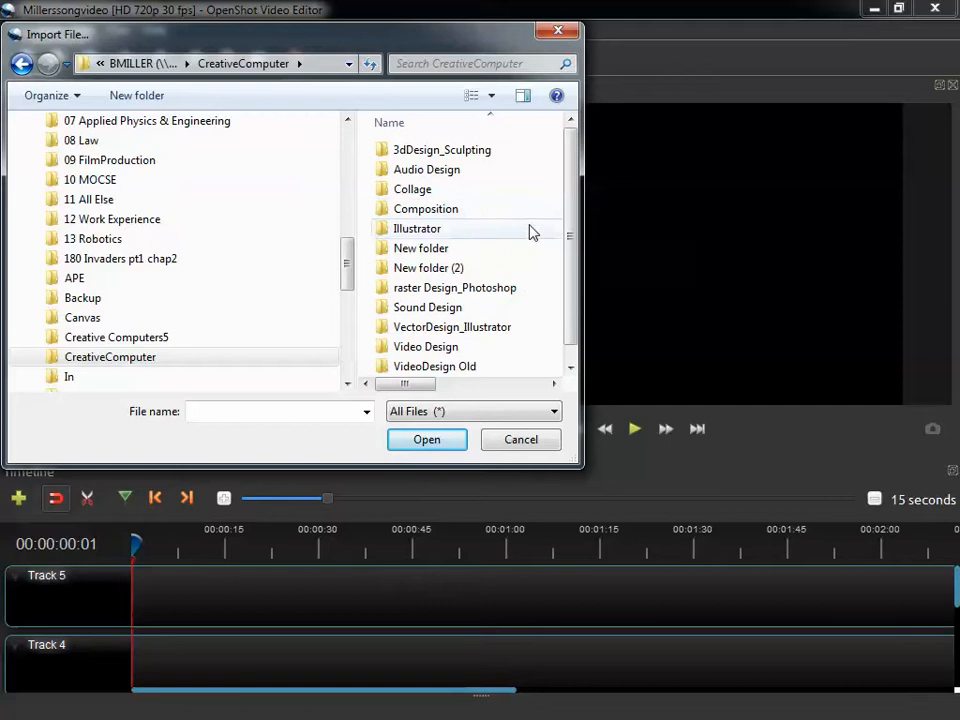
double_click(447, 172)
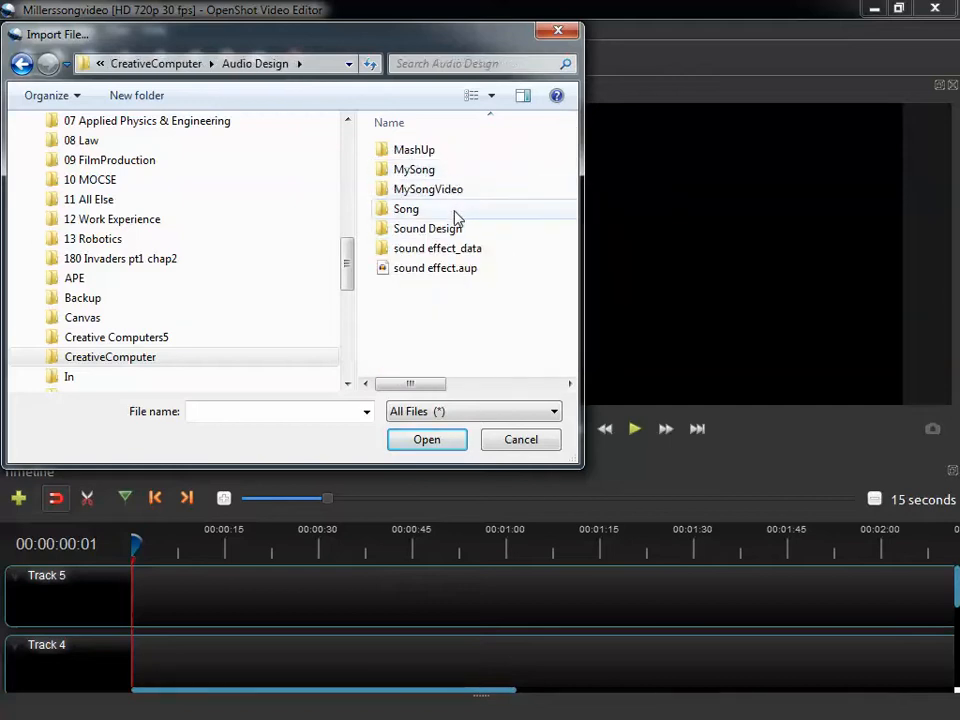
double_click(448, 190)
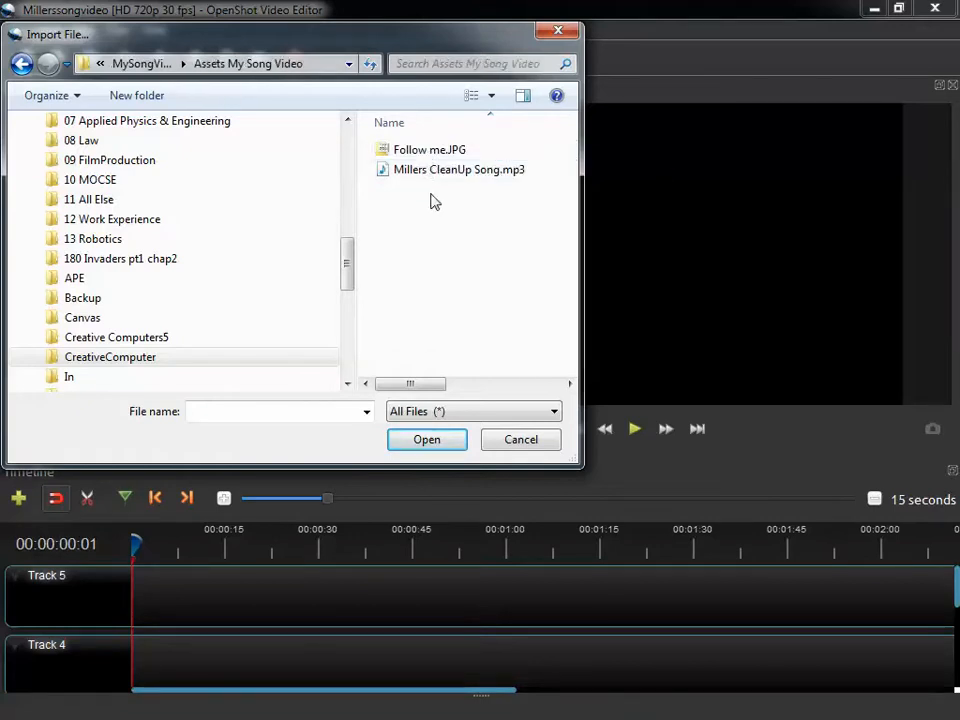
drag(441, 208, 396, 144)
click(420, 440)
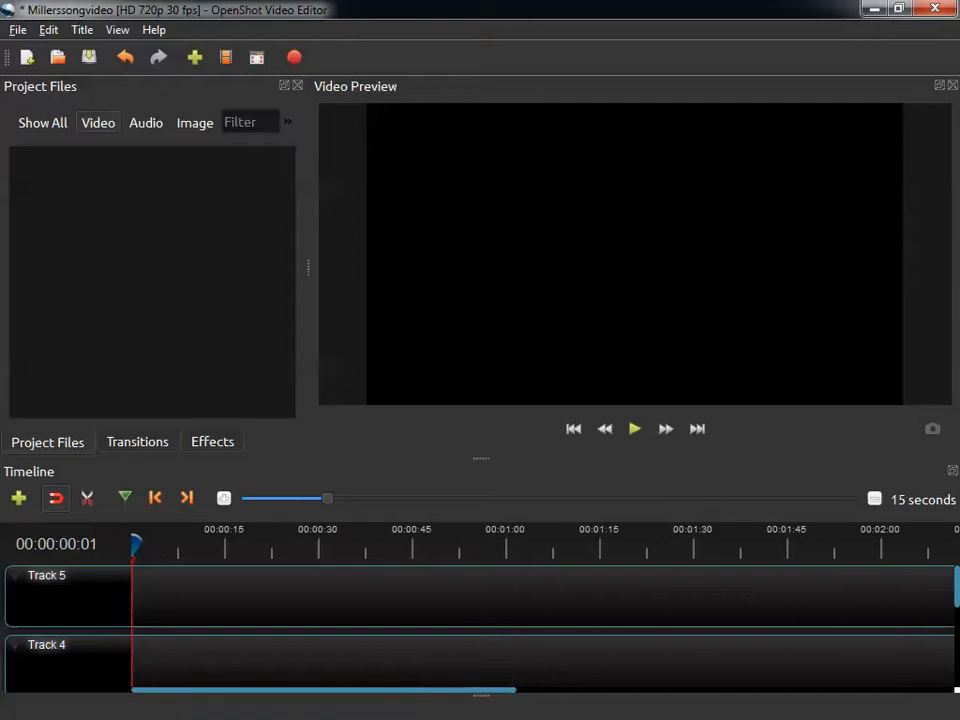
key(ctrl+s)
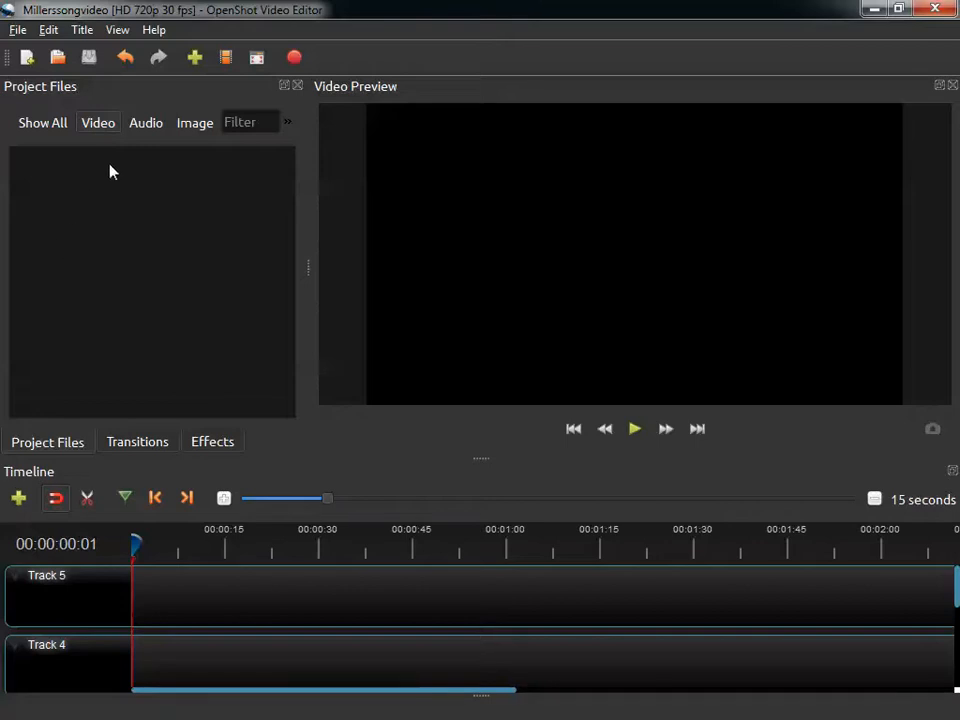
Filter the project files by Audio, then Image, then Audio again.
click(143, 128)
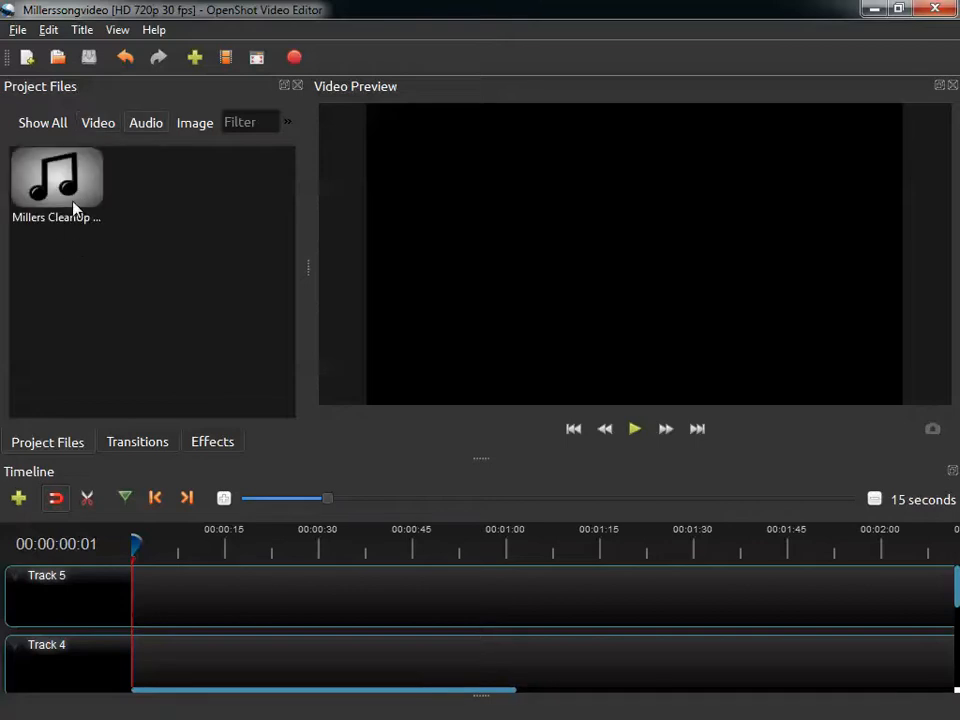
click(197, 130)
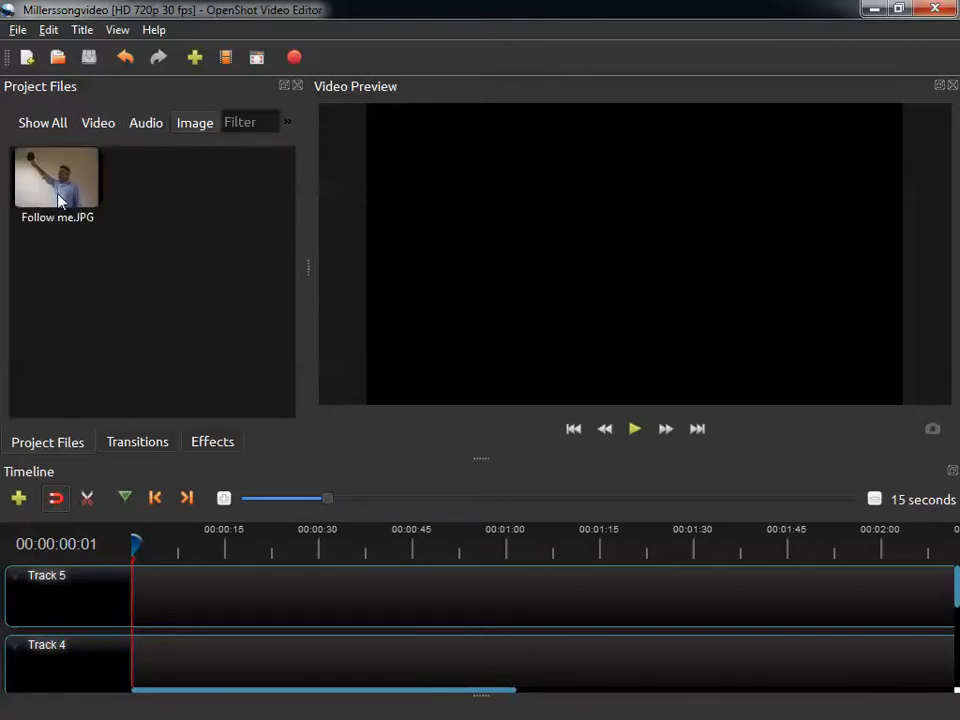
click(145, 128)
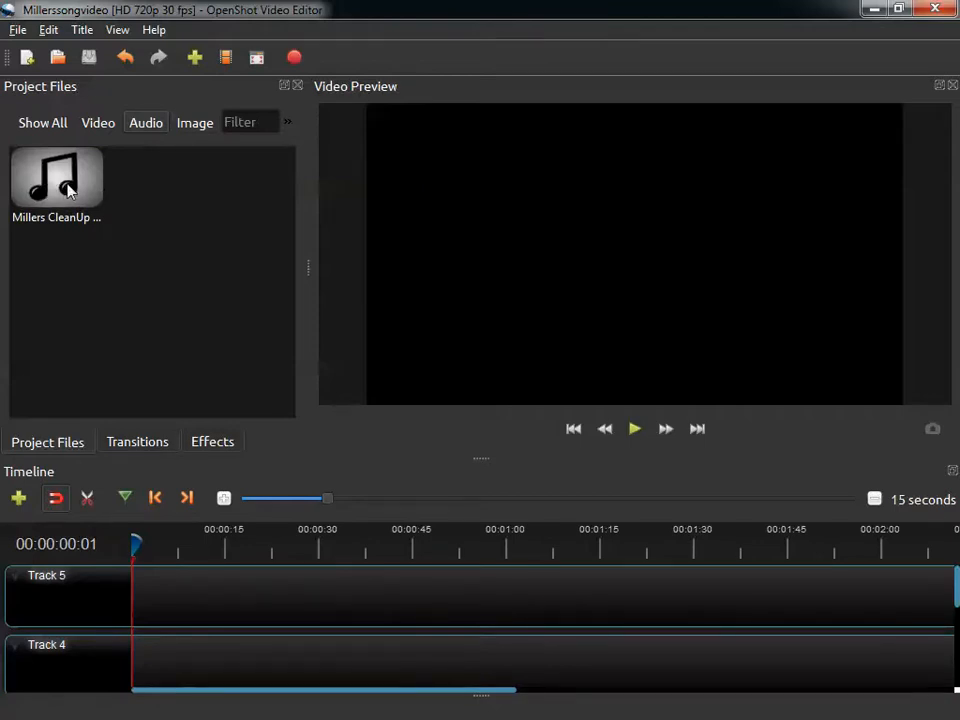
Place Millers CleanUp Song.mp3 on Track 4 at the very start of the timeline.
drag(55, 190, 175, 660)
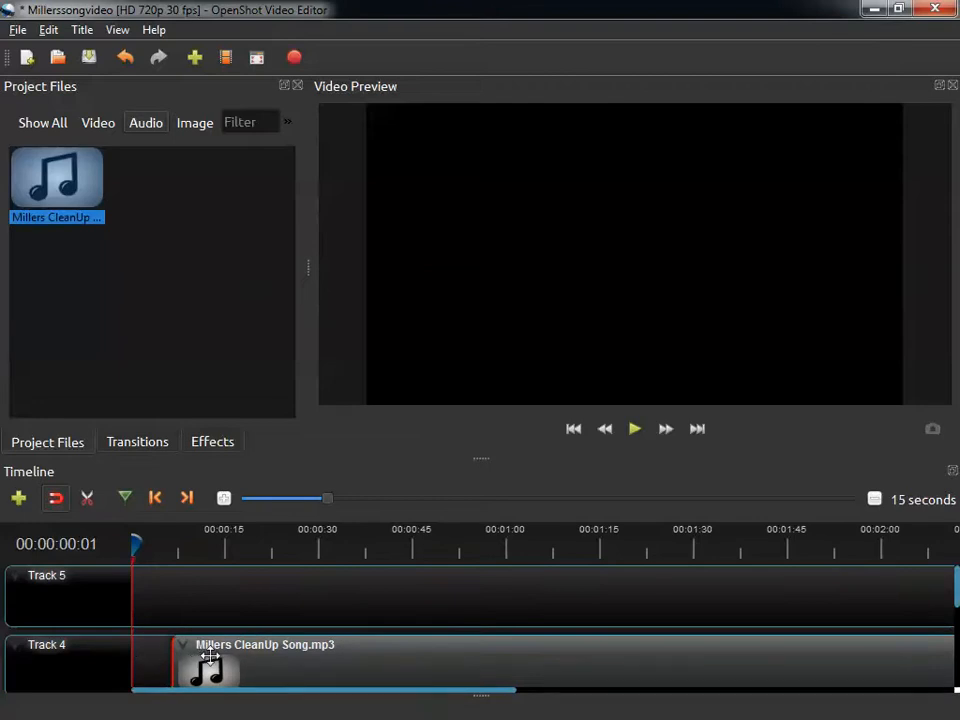
drag(201, 661, 176, 655)
scroll(369, 675, down, 1)
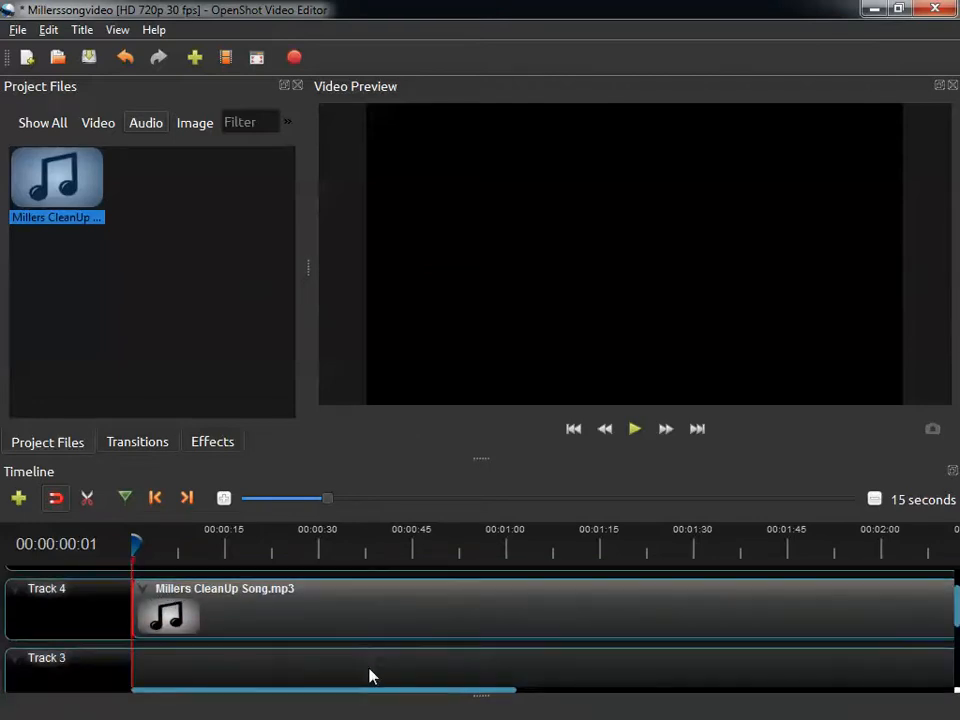
Place Follow me.JPG on Track 5 at the start of the timeline and stretch it to end with the song.
scroll(370, 678, up, 1)
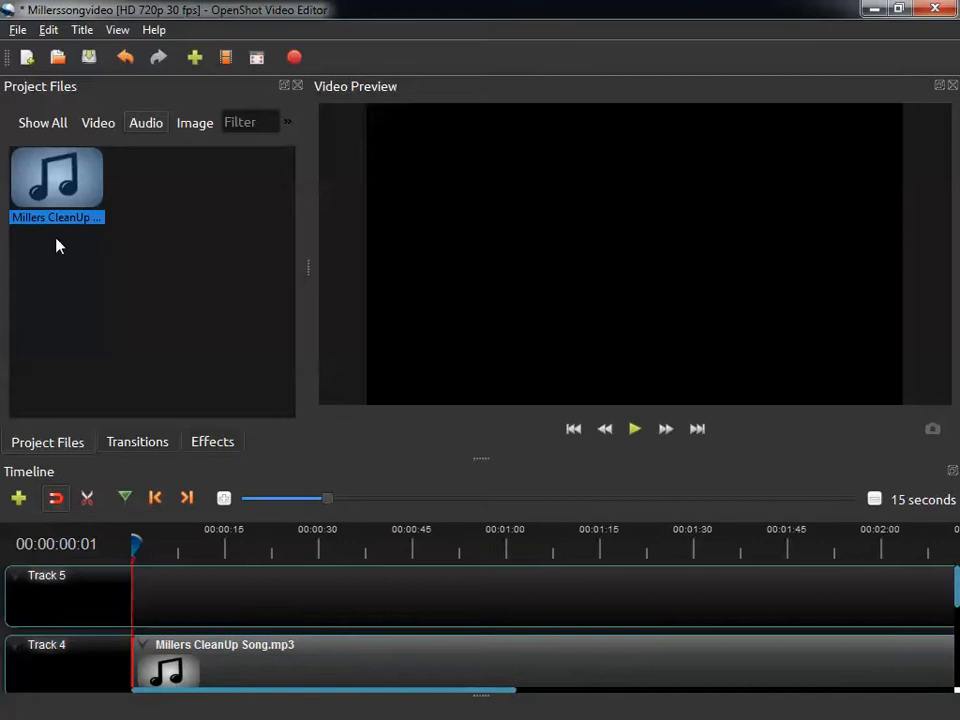
click(192, 123)
drag(60, 180, 131, 606)
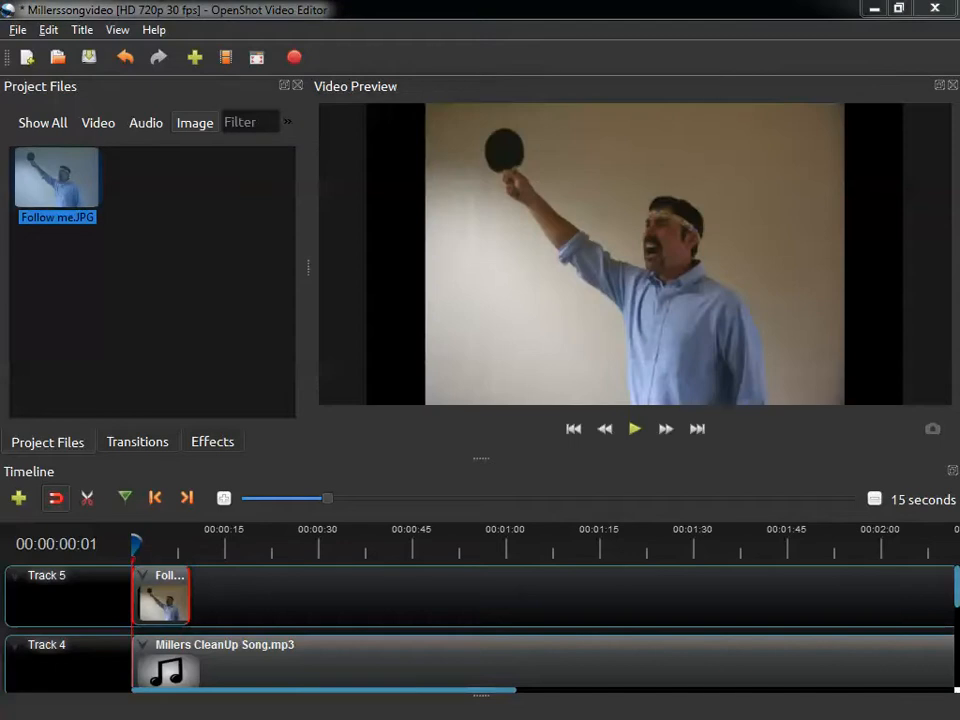
drag(191, 606, 918, 628)
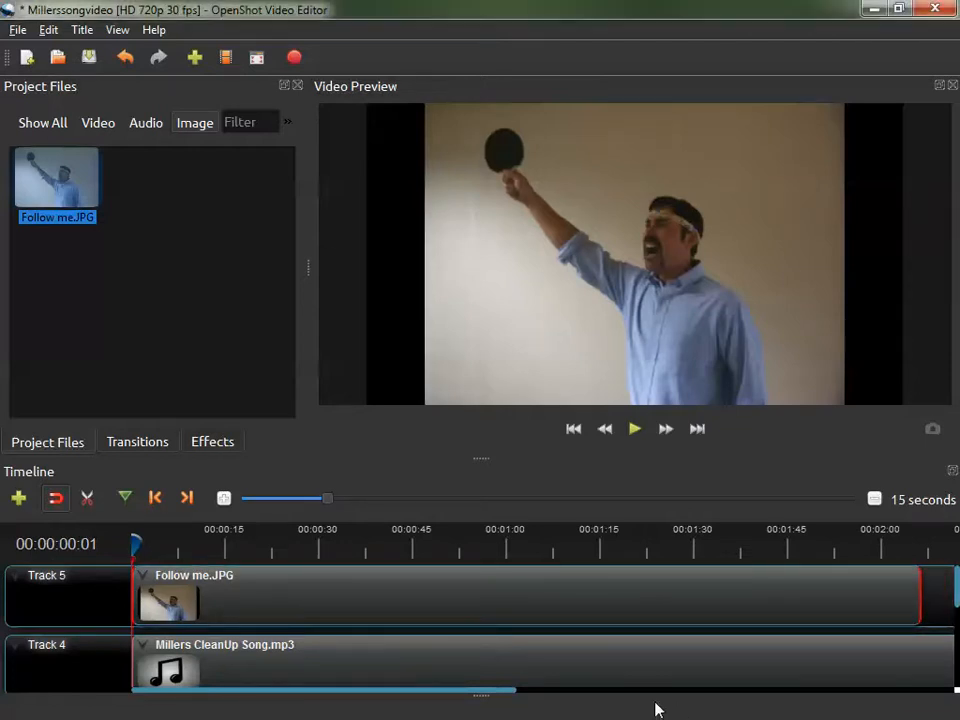
drag(486, 694, 662, 716)
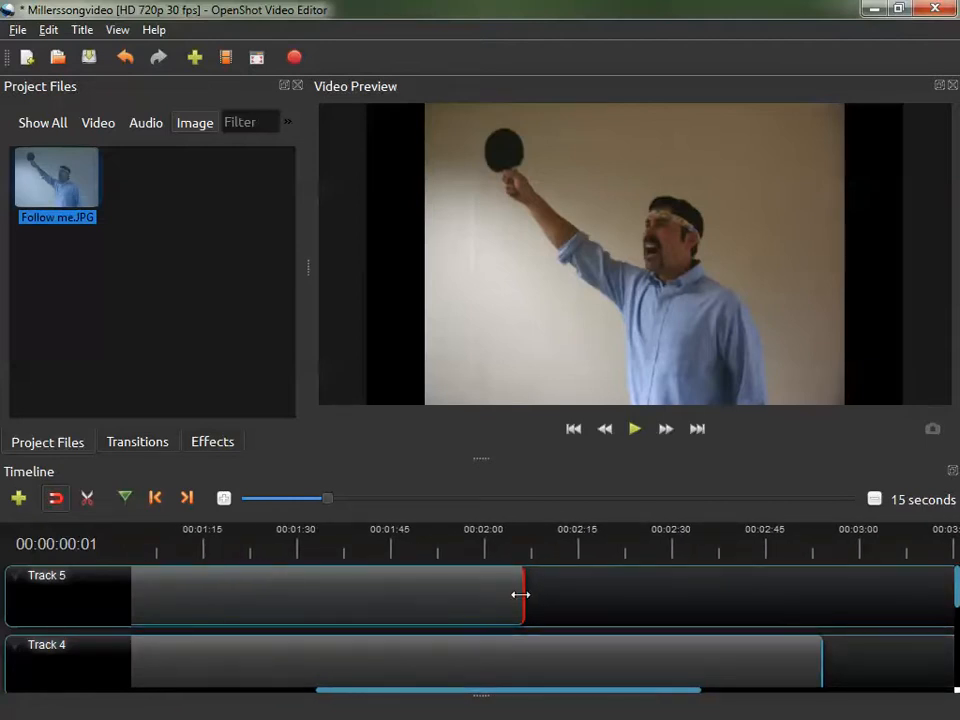
drag(519, 594, 821, 621)
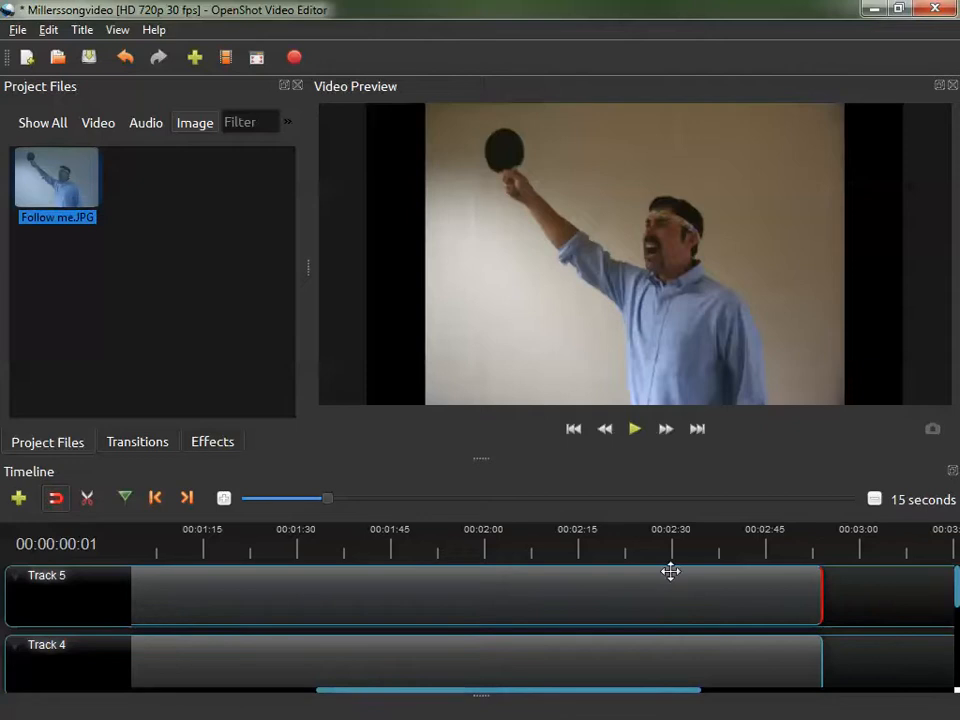
drag(489, 692, 274, 692)
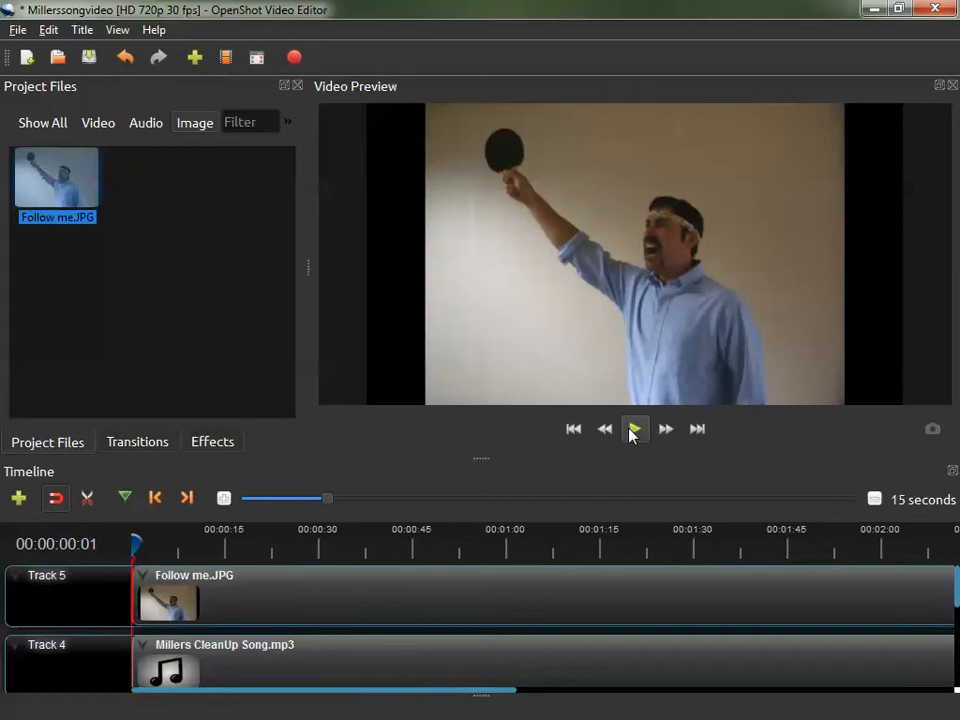
Play and pause the preview, then save the project.
click(634, 430)
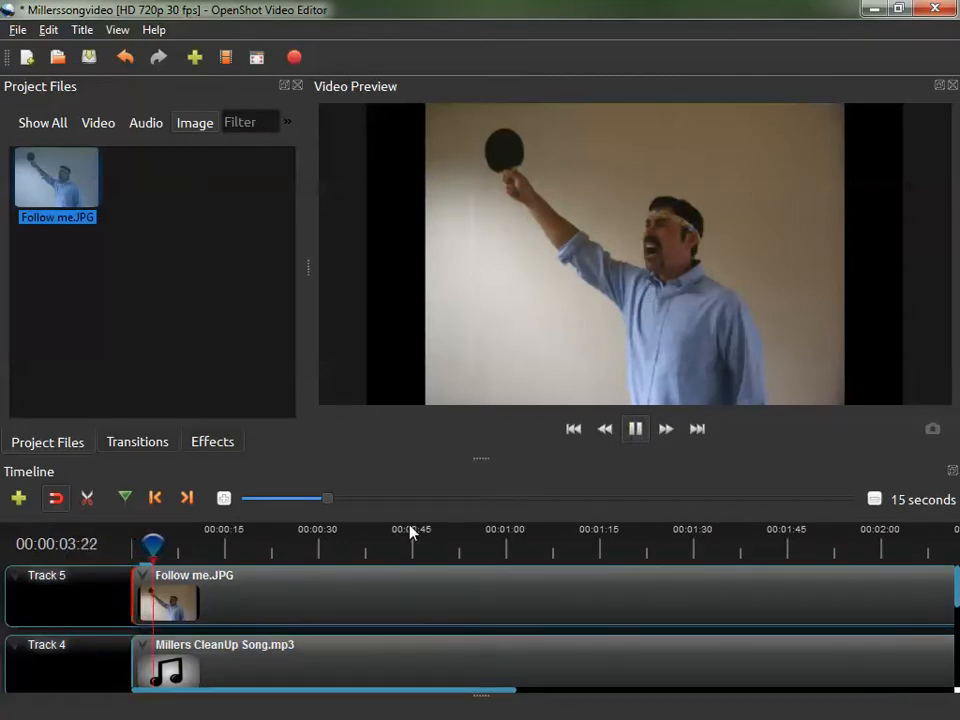
click(635, 428)
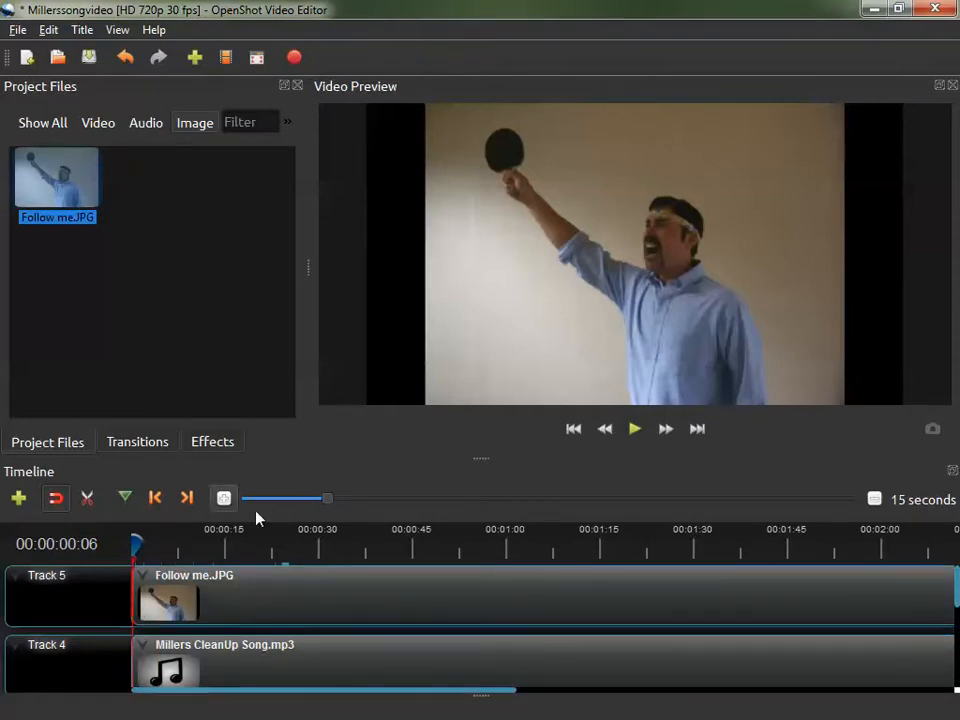
key(ctrl+s)
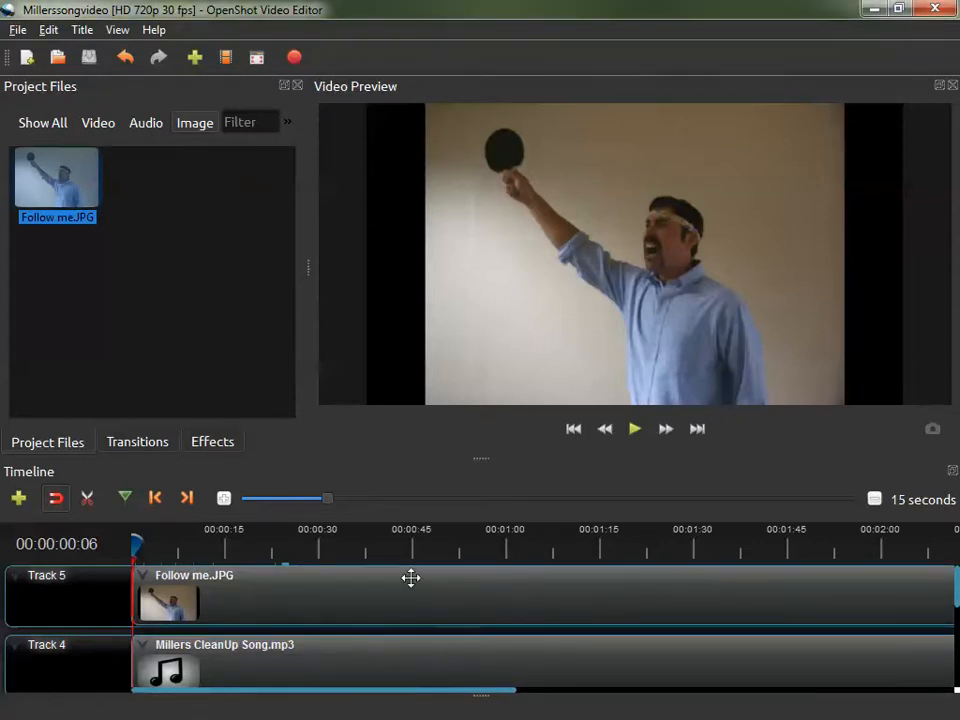
Export the video as MillersSongVideo in MP4 (h.264), HD 720p 30 fps, High quality.
click(300, 62)
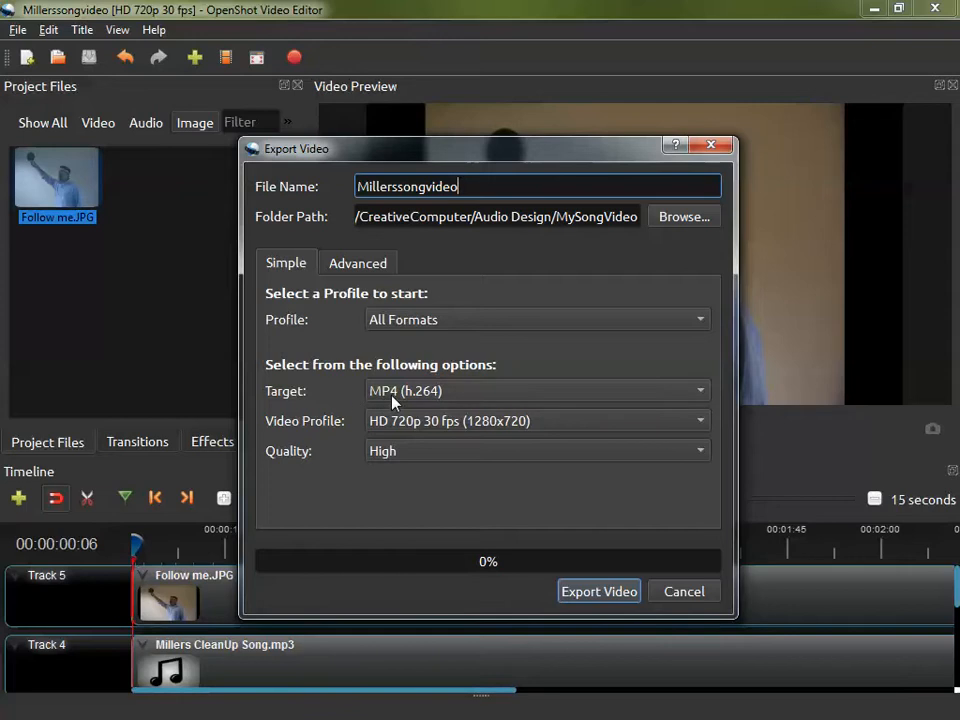
click(406, 190)
key(BackSpace)
text(S)
click(438, 185)
key(BackSpace)
text(V)
click(604, 593)
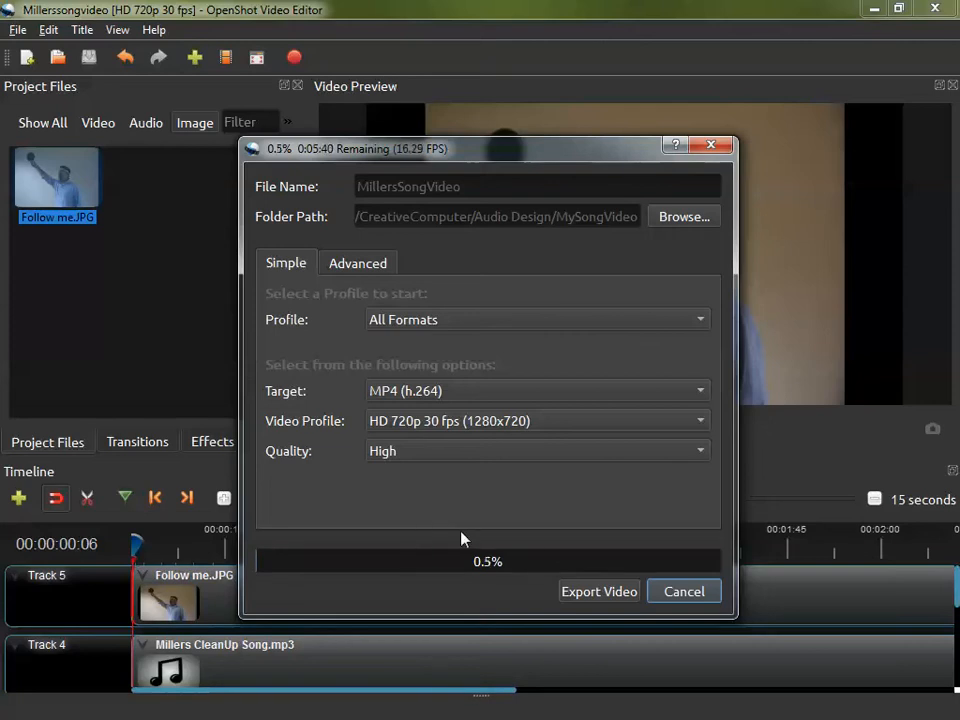